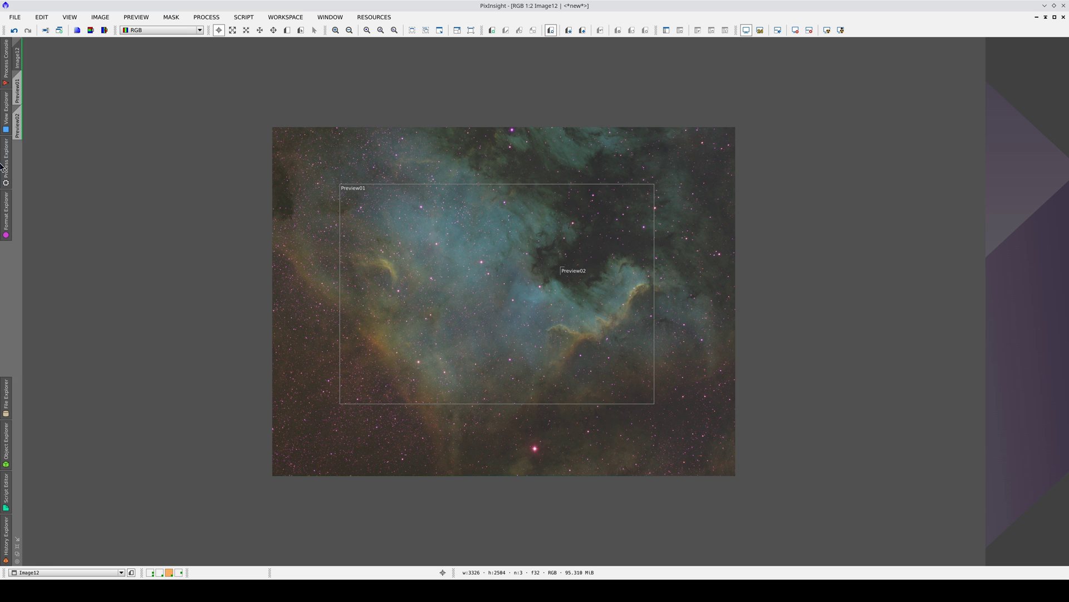
Open PixelMath from the Process Explorer favorites and place it beside the nebula image.
{"action": "left_click", "coordinate": [1, 165]}
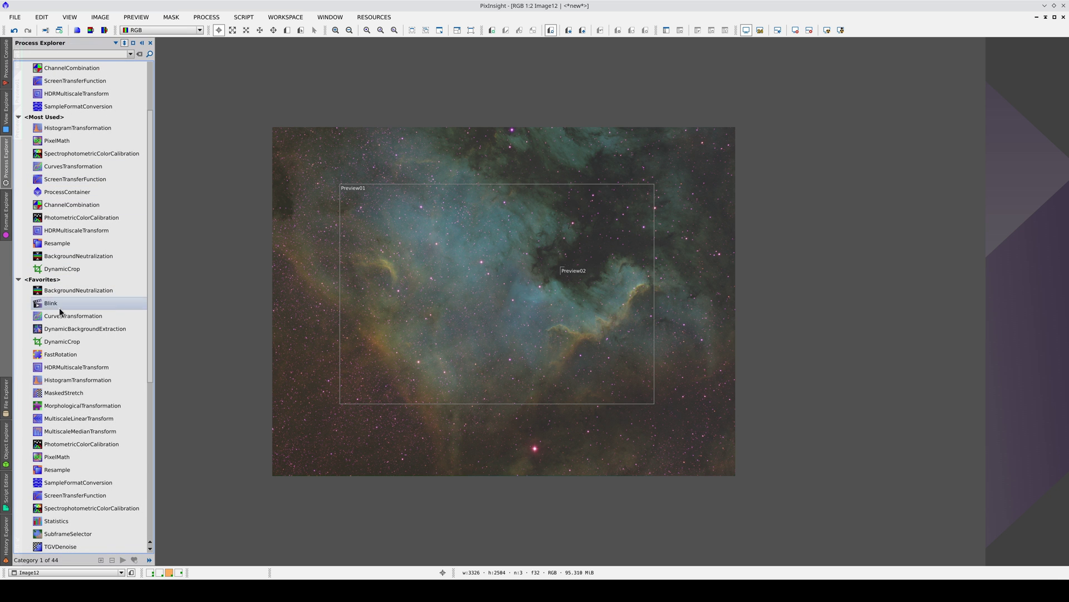
{"action": "double_click", "coordinate": [72, 456]}
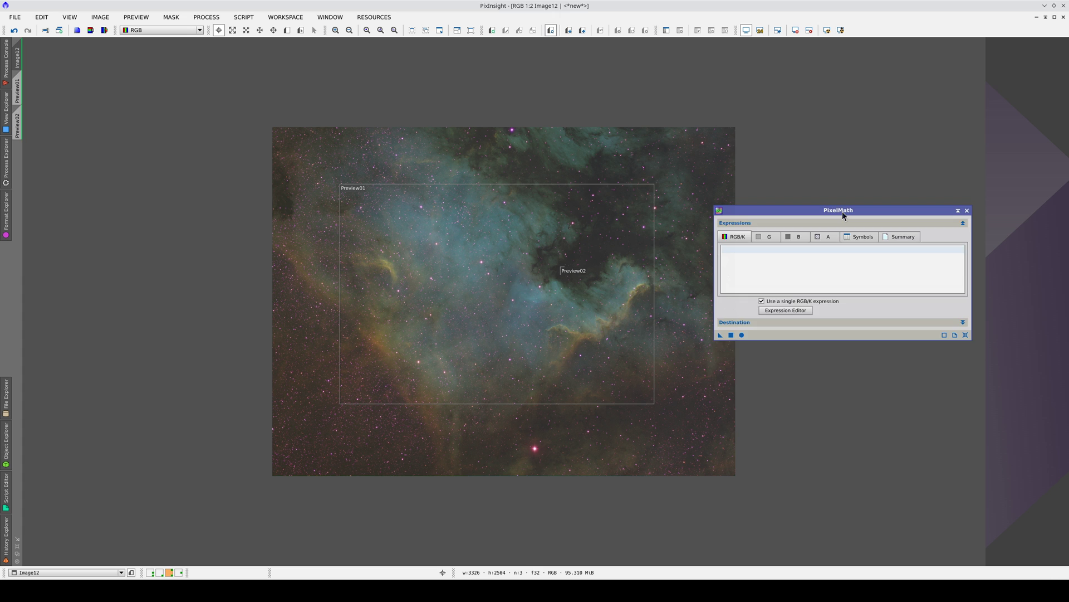
{"action": "left_click_drag", "start_coordinate": [842, 212], "coordinate": [836, 264]}
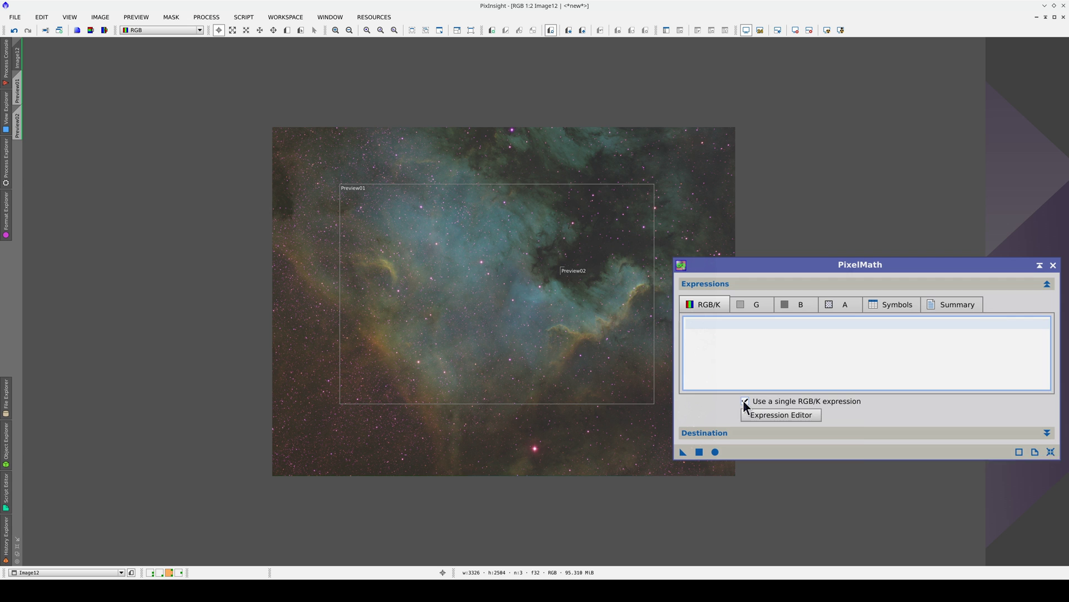
Turn off 'Use a single RGB/K expression' and begin the R/K expression with $T.
{"action": "left_click", "coordinate": [745, 401]}
{"action": "left_click", "coordinate": [745, 306]}
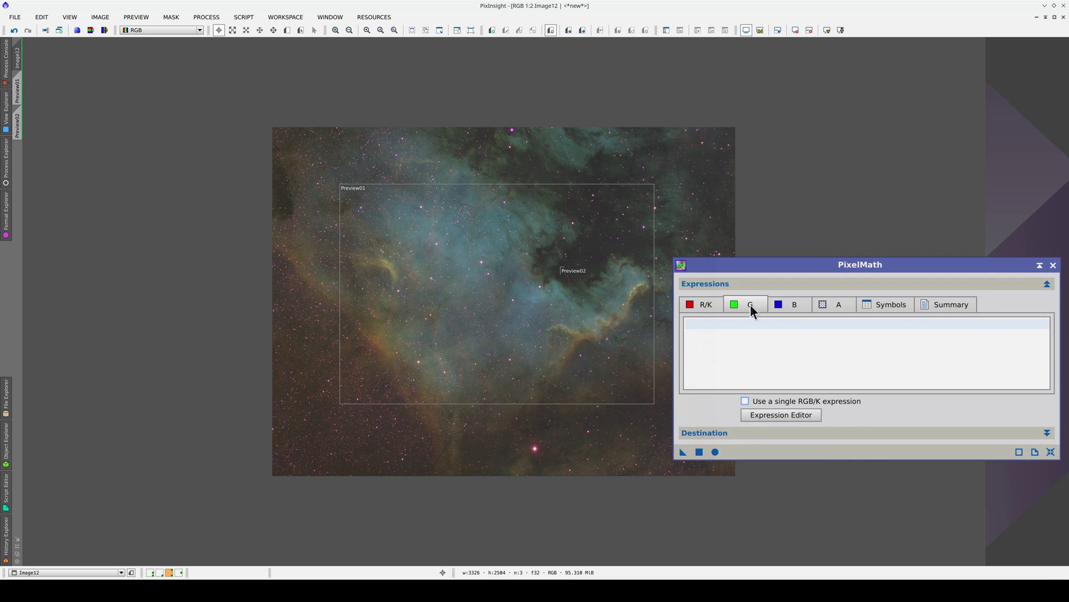
{"action": "left_click", "coordinate": [707, 306]}
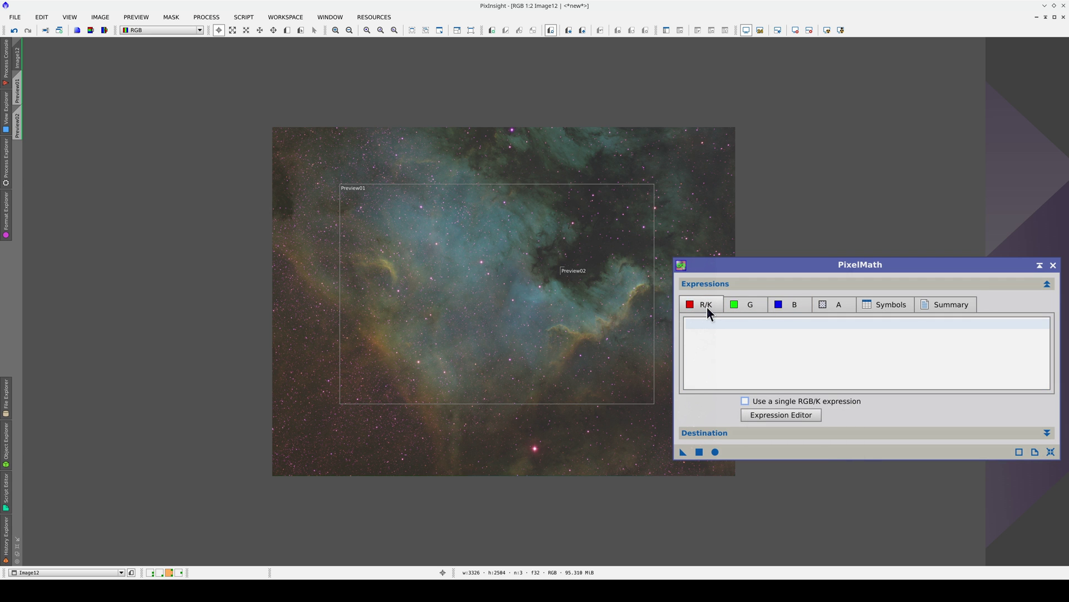
{"action": "left_click", "coordinate": [743, 305]}
{"action": "left_click", "coordinate": [746, 337]}
{"action": "type", "text": "$T"}
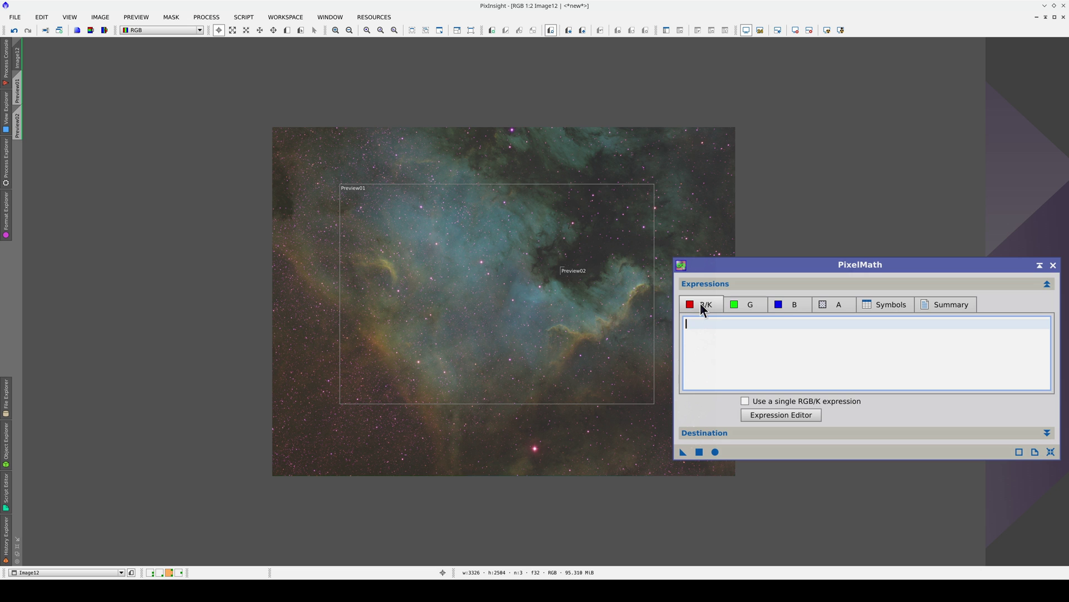
Complete the R/K expression as $T * 1.5 and paste it into the B channel.
{"action": "left_click", "coordinate": [778, 298]}
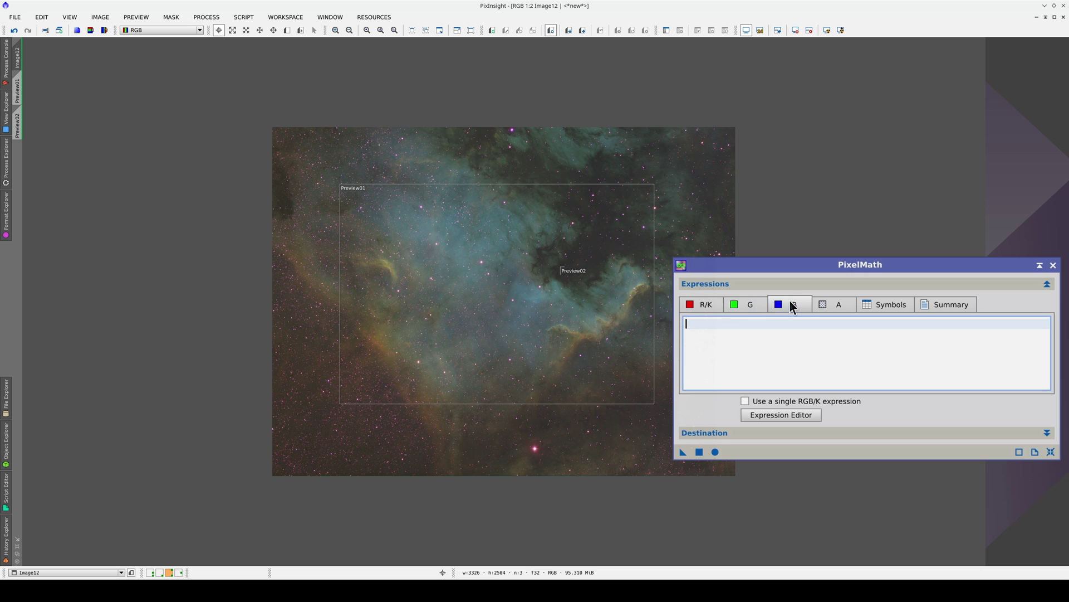
{"action": "left_click", "coordinate": [704, 302]}
{"action": "type", "text": "T *"}
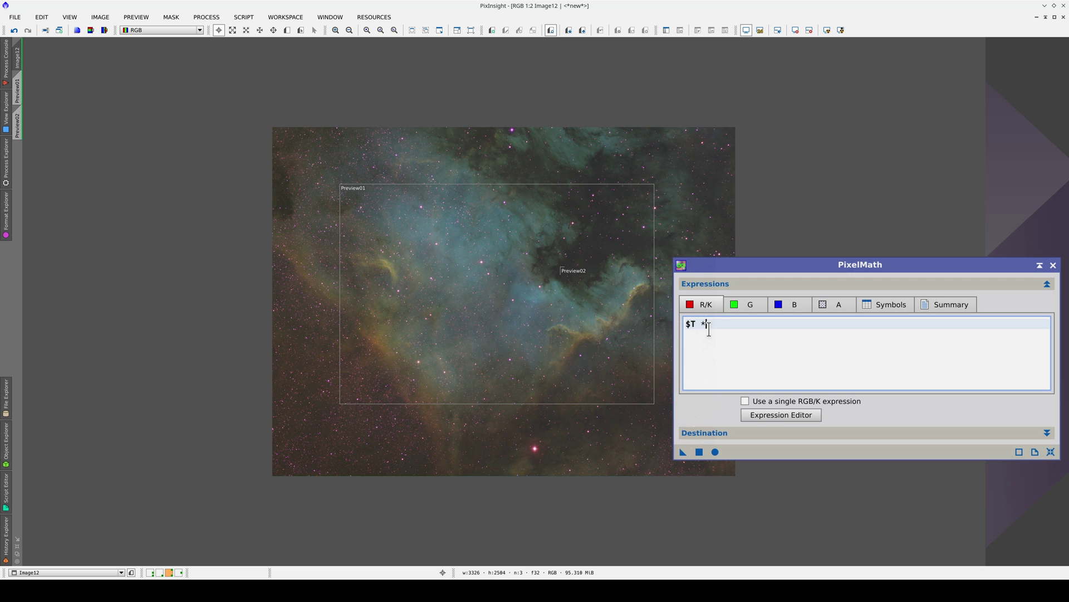
{"action": "type", "text": " 1.5"}
{"action": "left_click_drag", "start_coordinate": [736, 325], "coordinate": [685, 325]}
{"action": "key", "text": "ctrl+c"}
{"action": "left_click", "coordinate": [796, 306]}
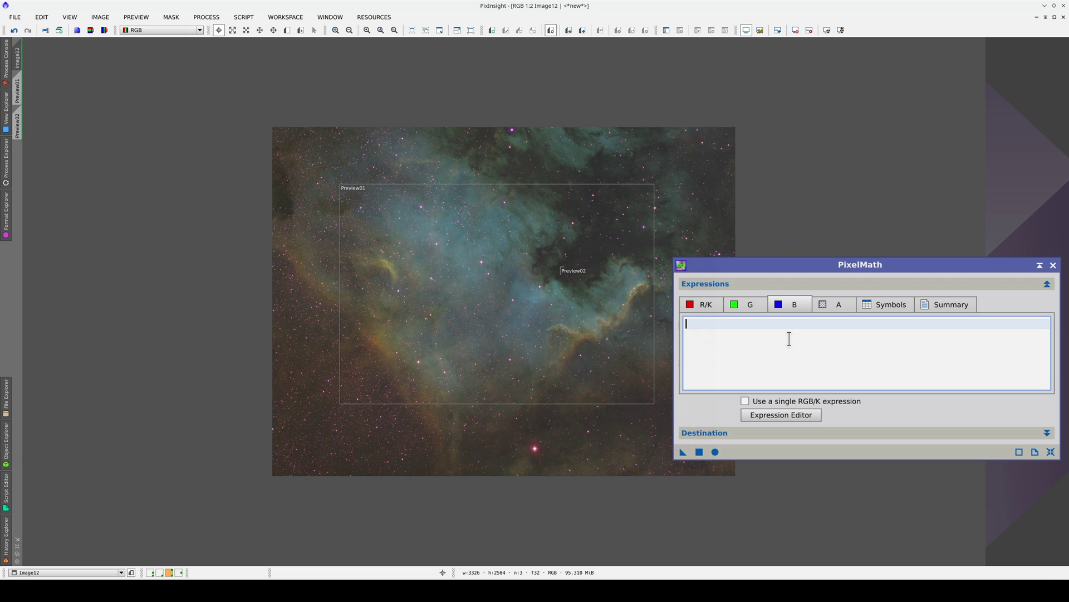
{"action": "key", "text": "ctrl+v"}
{"action": "left_click", "coordinate": [705, 304]}
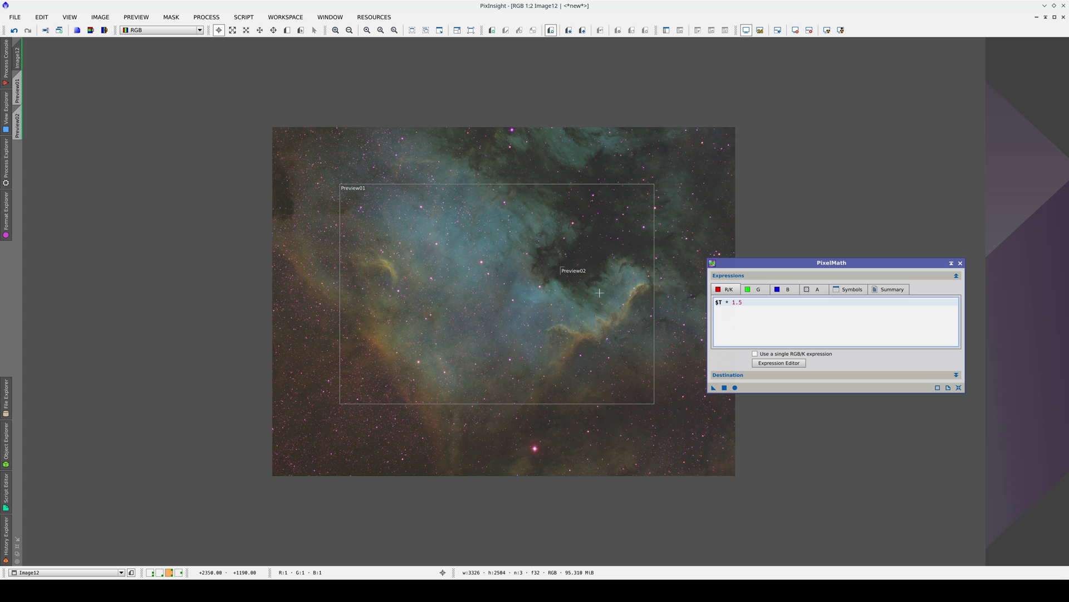
Apply $T * 1.5 to Preview01 and inspect the purple-tinted pixel values.
{"action": "left_click", "coordinate": [20, 80]}
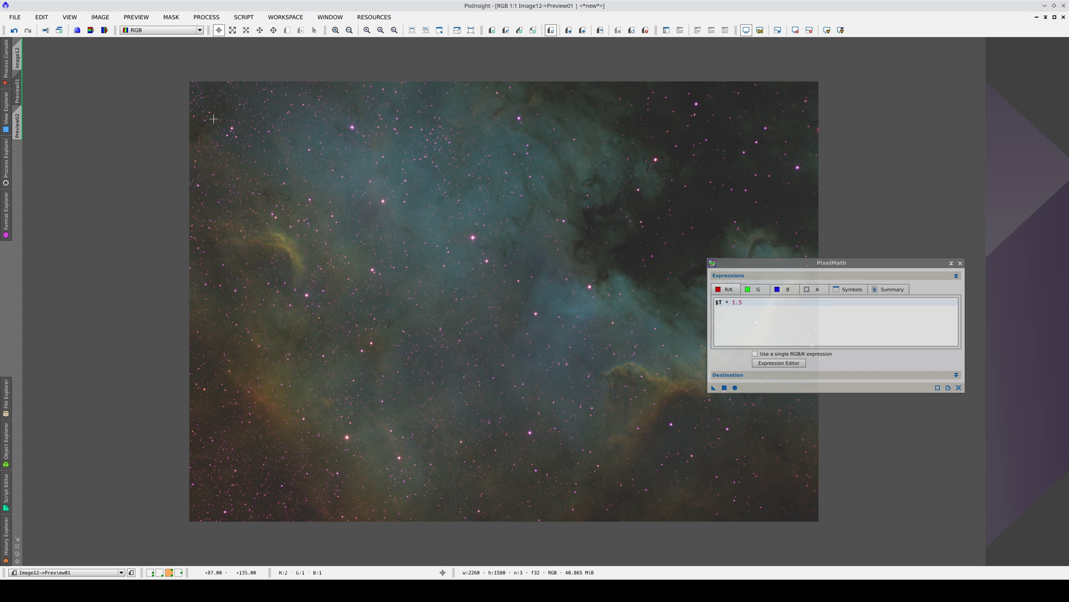
{"action": "left_click", "coordinate": [725, 388]}
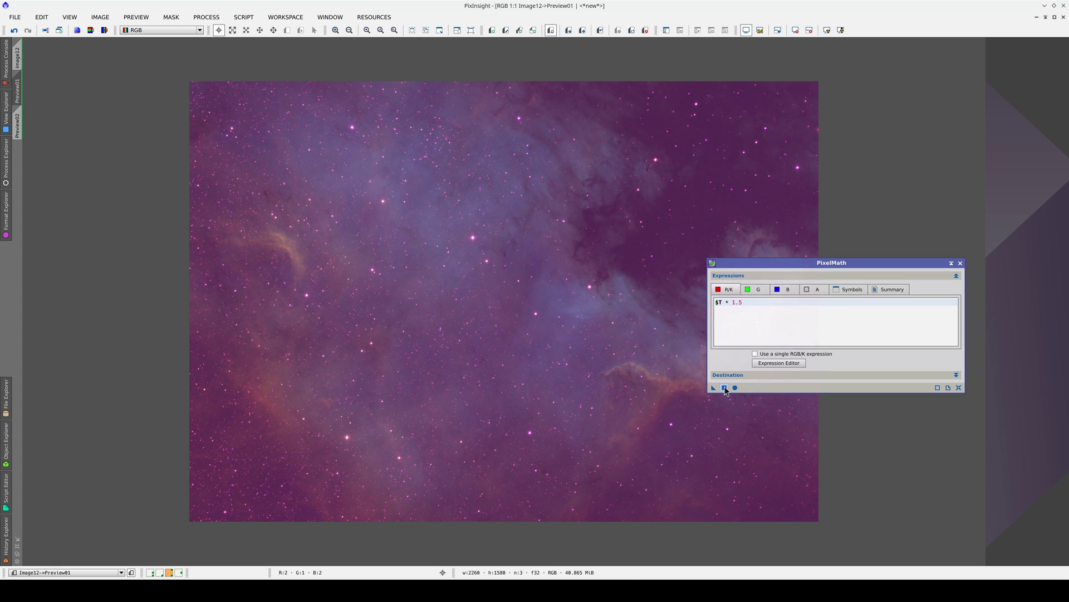
{"action": "left_click_drag", "start_coordinate": [736, 266], "coordinate": [789, 339]}
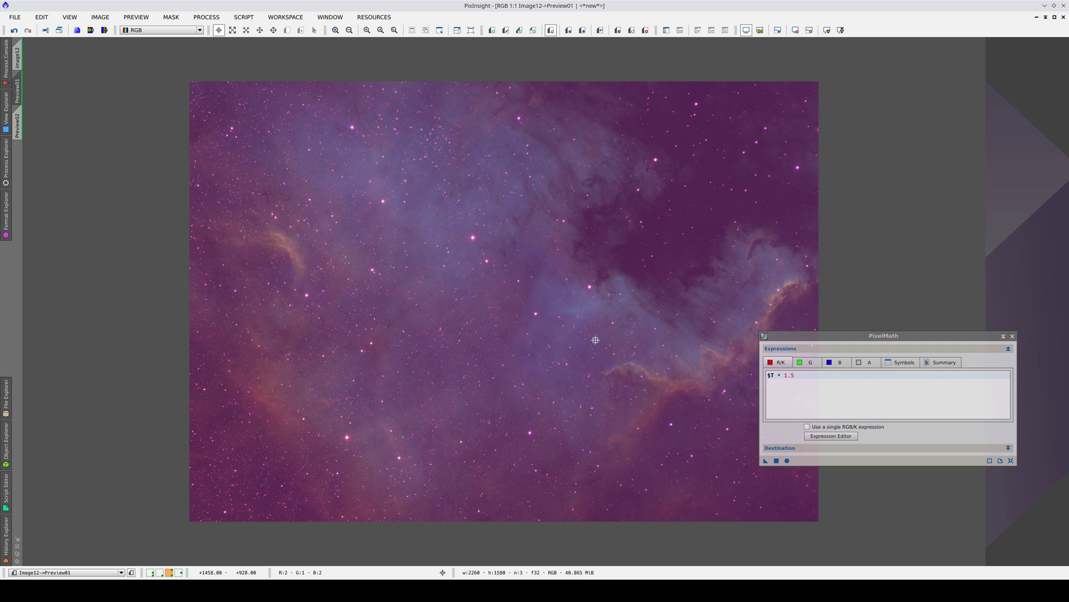
{"action": "left_click_drag", "start_coordinate": [595, 339], "coordinate": [595, 340]}
{"action": "key", "text": "ctrl+shift+z"}
{"action": "key", "text": "ctrl+shift+z"}
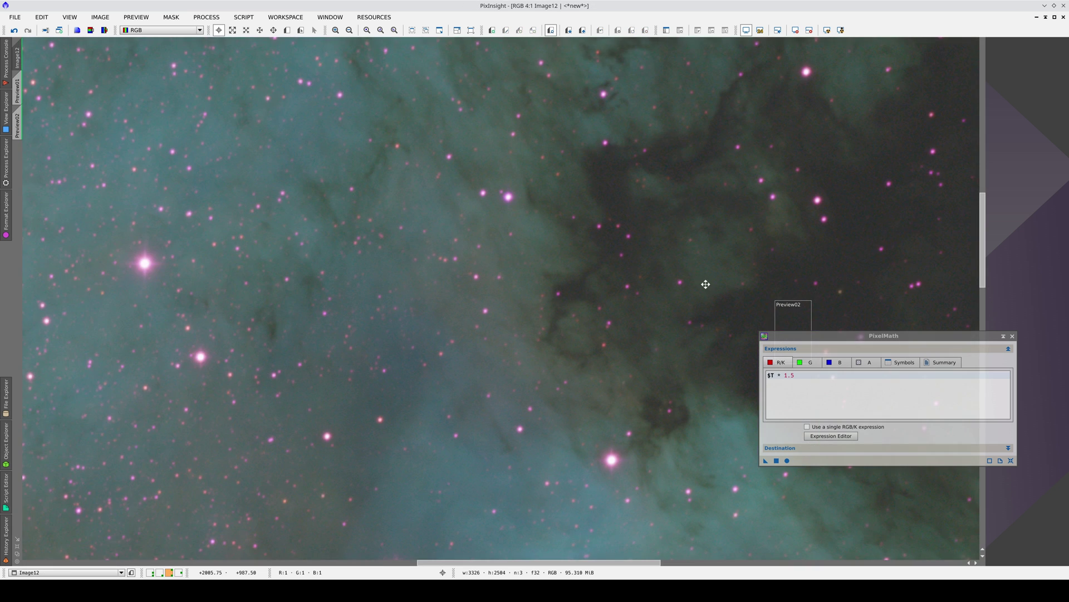
Zoom in and turn the dark sky Preview02 into a separate image.
{"action": "scroll", "coordinate": [349, 231], "scroll_direction": "up", "scroll_amount": 2}
{"action": "scroll", "coordinate": [407, 249], "scroll_direction": "up", "scroll_amount": 2}
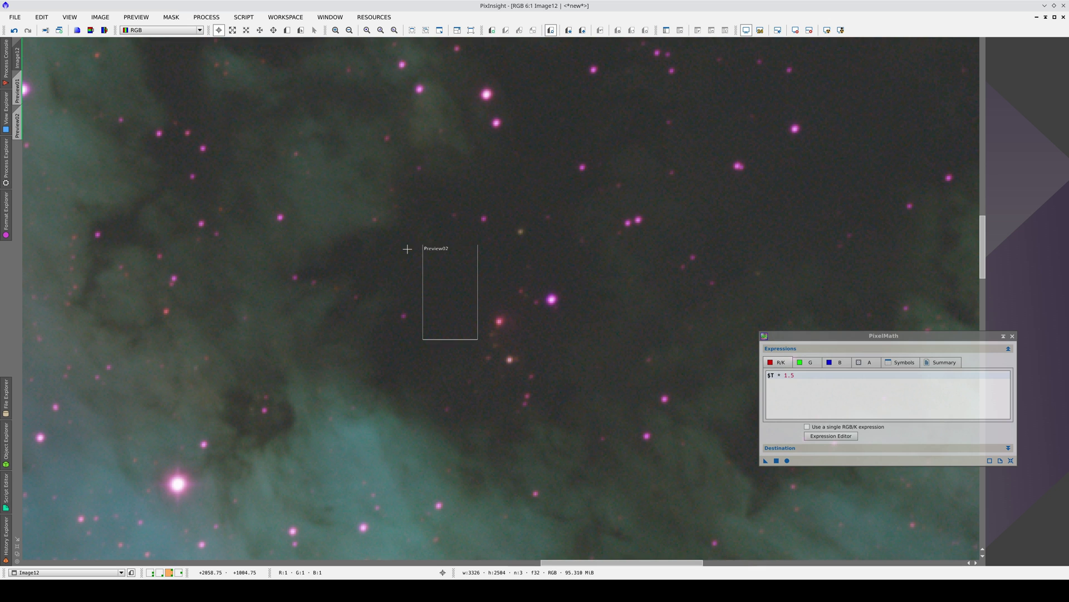
{"action": "left_click", "coordinate": [20, 122]}
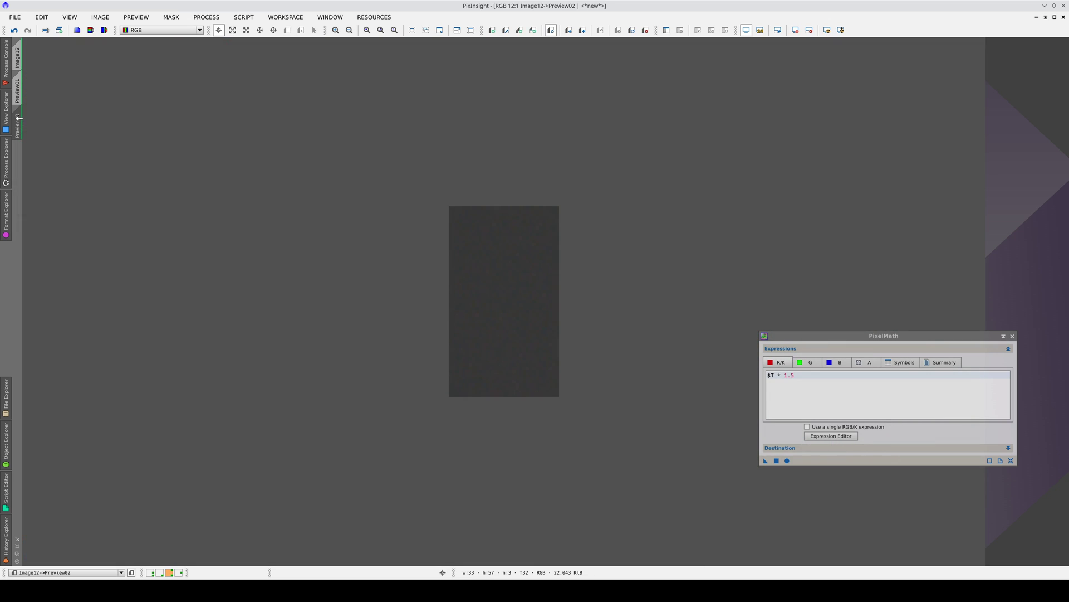
{"action": "left_click_drag", "start_coordinate": [20, 118], "coordinate": [300, 174]}
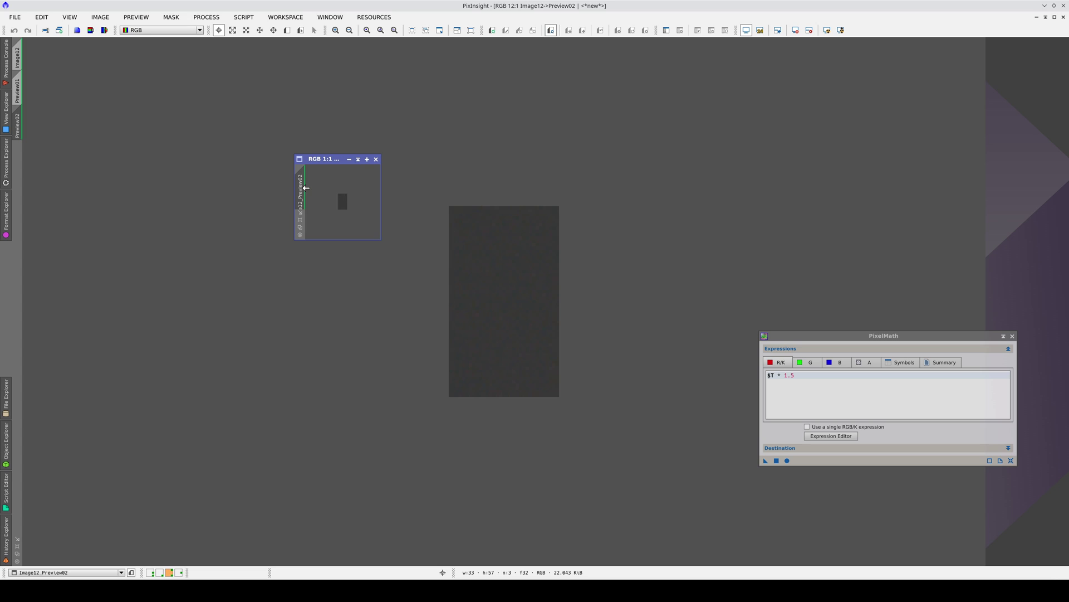
Rename the new image to 'bg' and move its window aside.
{"action": "double_click", "coordinate": [302, 189]}
{"action": "type", "text": "bg"}
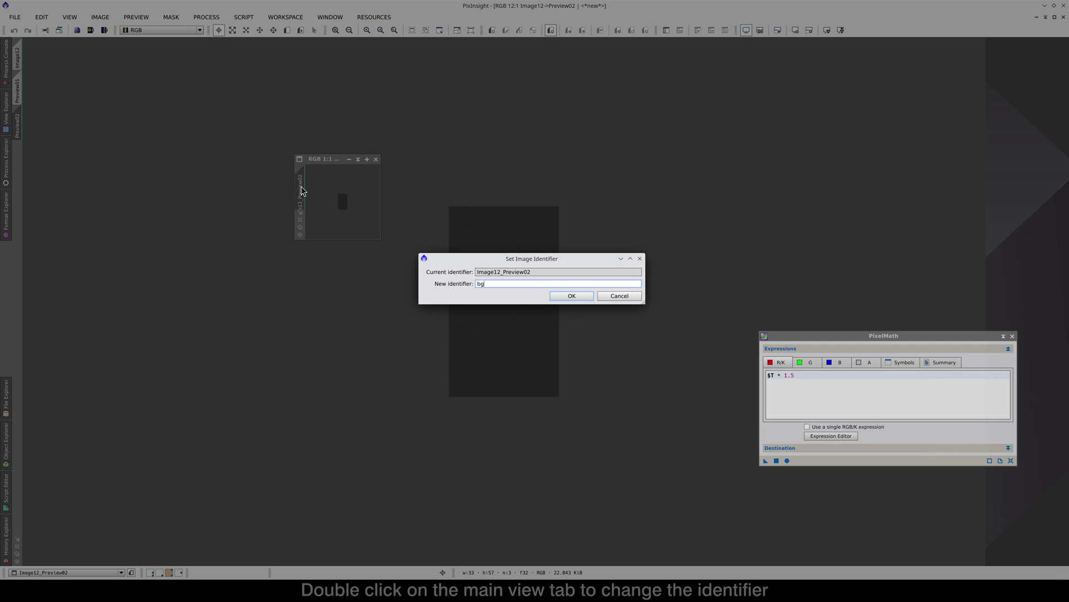
{"action": "left_click", "coordinate": [572, 295]}
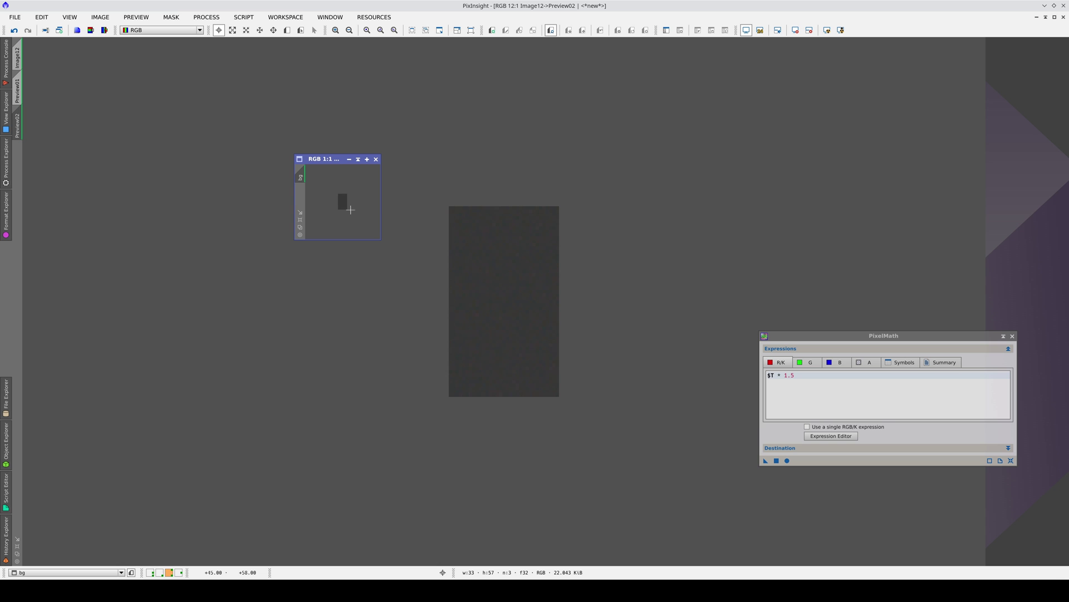
{"action": "left_click_drag", "start_coordinate": [334, 162], "coordinate": [1015, 80]}
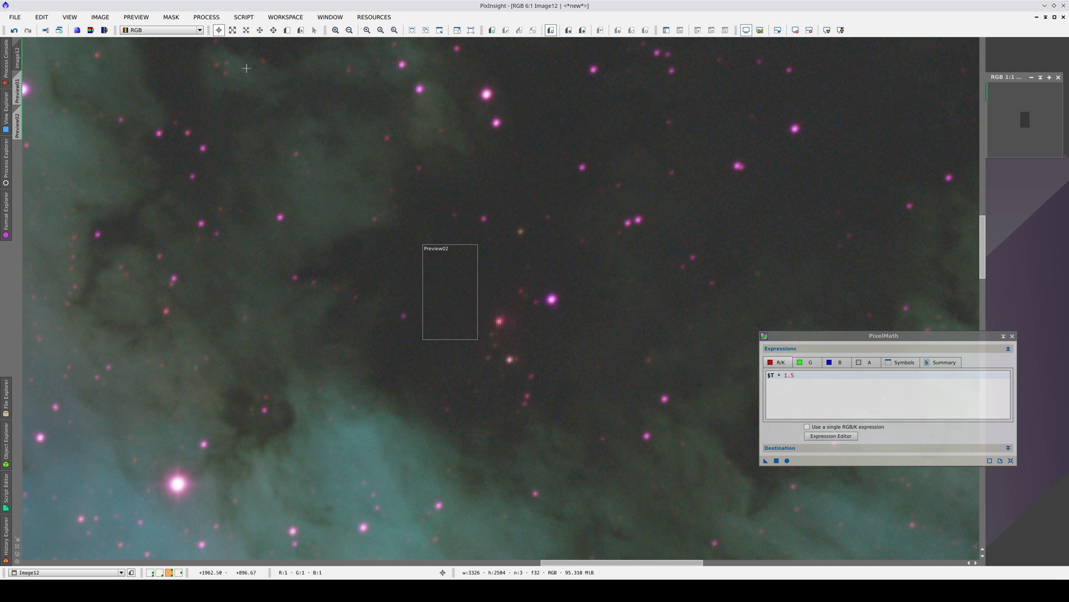
Draw Preview04 around the Preview02 sky area and view it zoomed in on its own.
{"action": "left_click", "coordinate": [287, 30]}
{"action": "left_click_drag", "start_coordinate": [426, 207], "coordinate": [536, 344]}
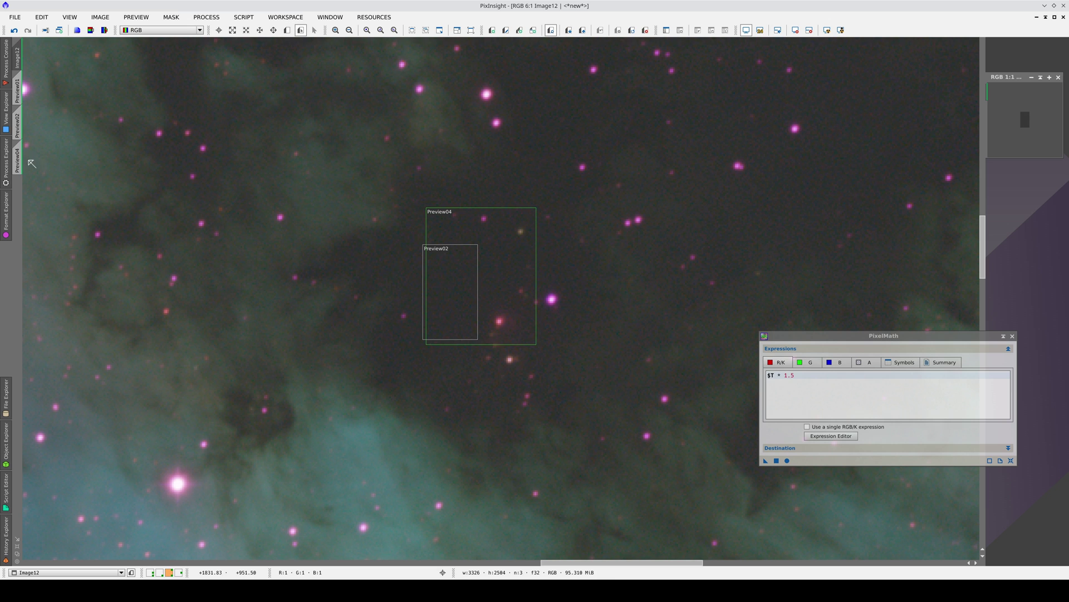
{"action": "left_click", "coordinate": [17, 160]}
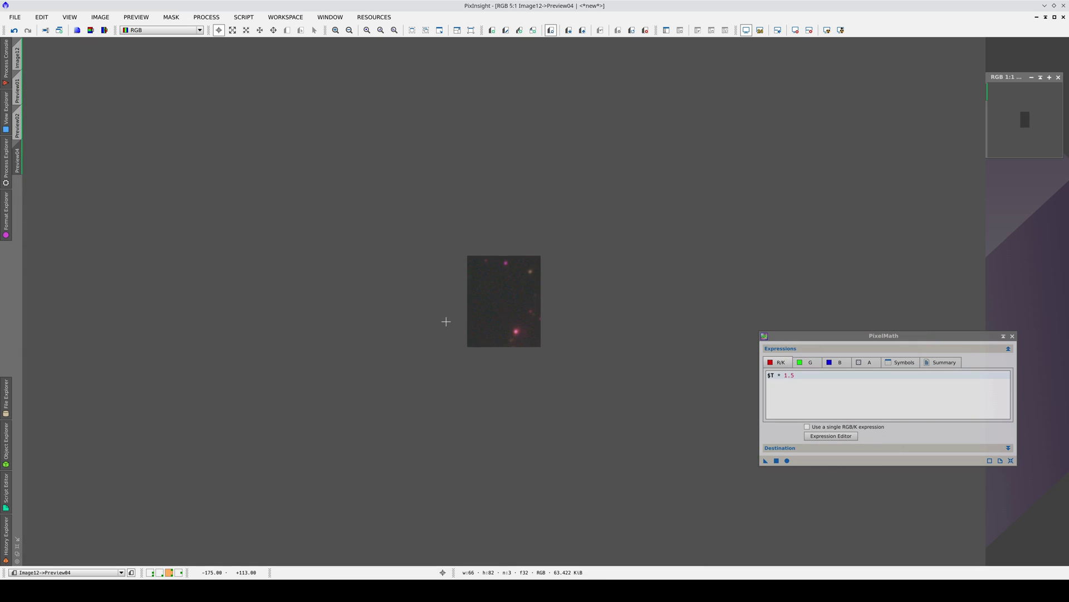
{"action": "scroll", "coordinate": [446, 321], "scroll_direction": "up", "scroll_amount": 1}
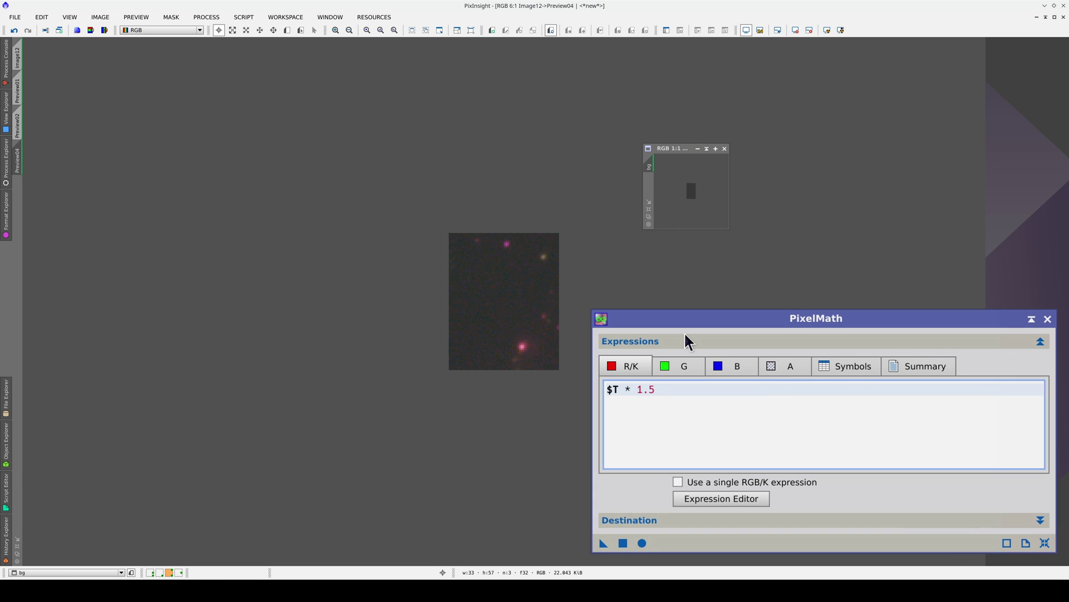
Edit the R/K expression to read ($T - med( bg )) * 1.5 + med( bg ).
{"action": "type", "text": "med( bg )"}
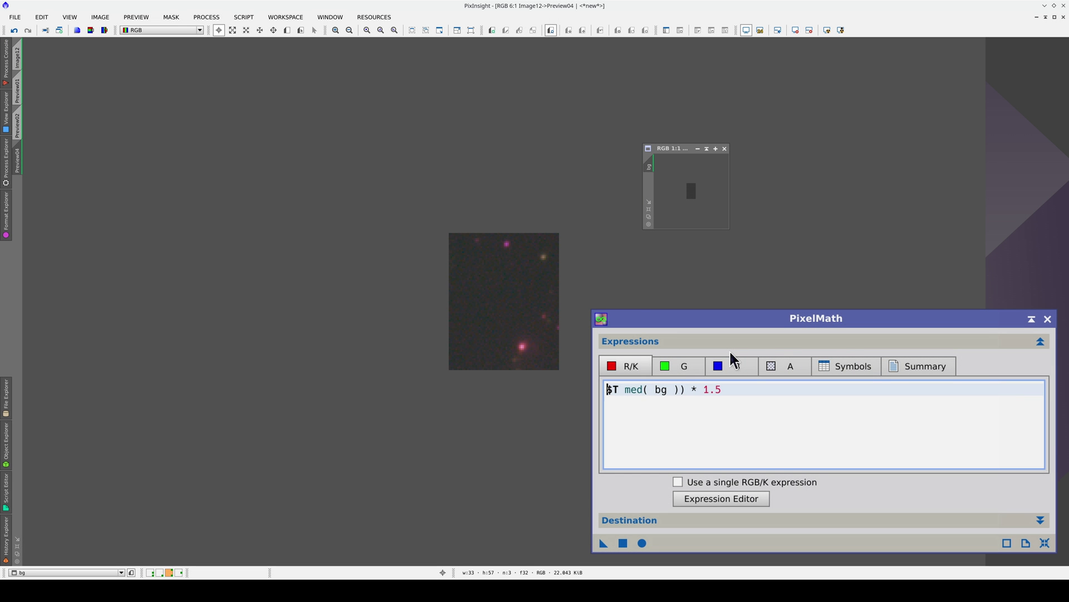
{"action": "type", "text": "("}
{"action": "key", "text": "Right"}
{"action": "key", "text": "Right"}
{"action": "type", "text": "-"}
{"action": "key", "text": "End"}
{"action": "type", "text": "+"}
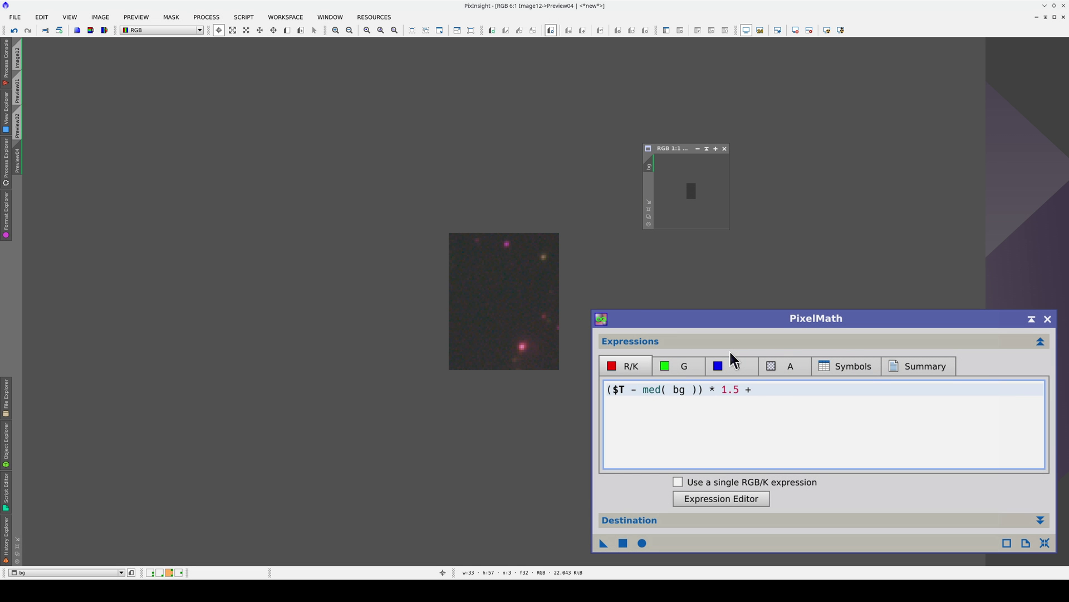
{"action": "type", "text": " med( bg )"}
Copy that R/K expression over the B channel's $T * 1.5.
{"action": "left_click_drag", "start_coordinate": [836, 389], "coordinate": [608, 389]}
{"action": "key", "text": "ctrl+c"}
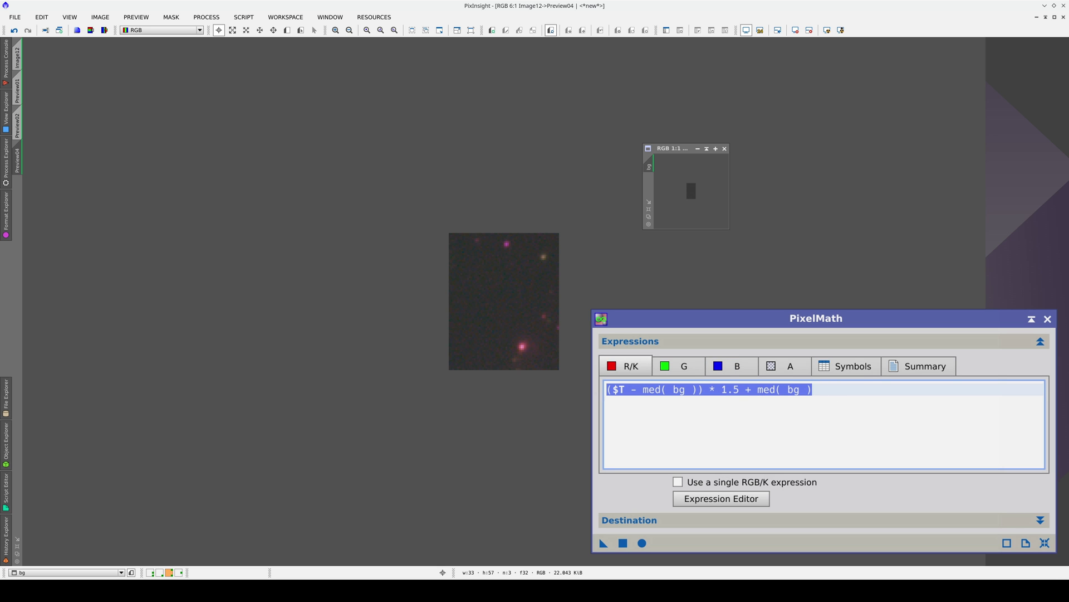
{"action": "left_click", "coordinate": [731, 370]}
{"action": "left_click_drag", "start_coordinate": [697, 390], "coordinate": [608, 390]}
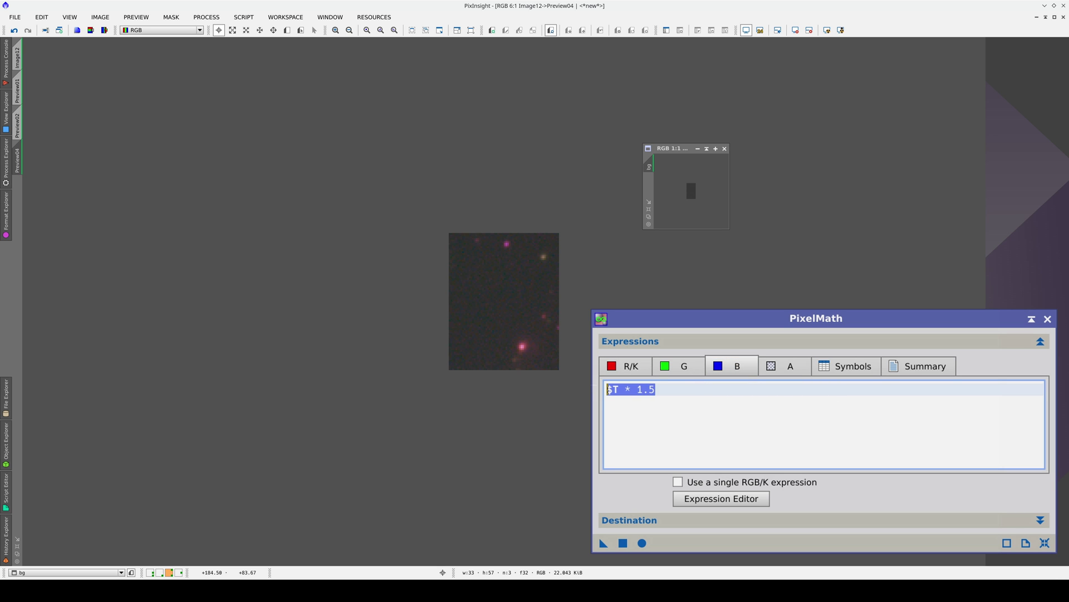
{"action": "key", "text": "ctrl+v"}
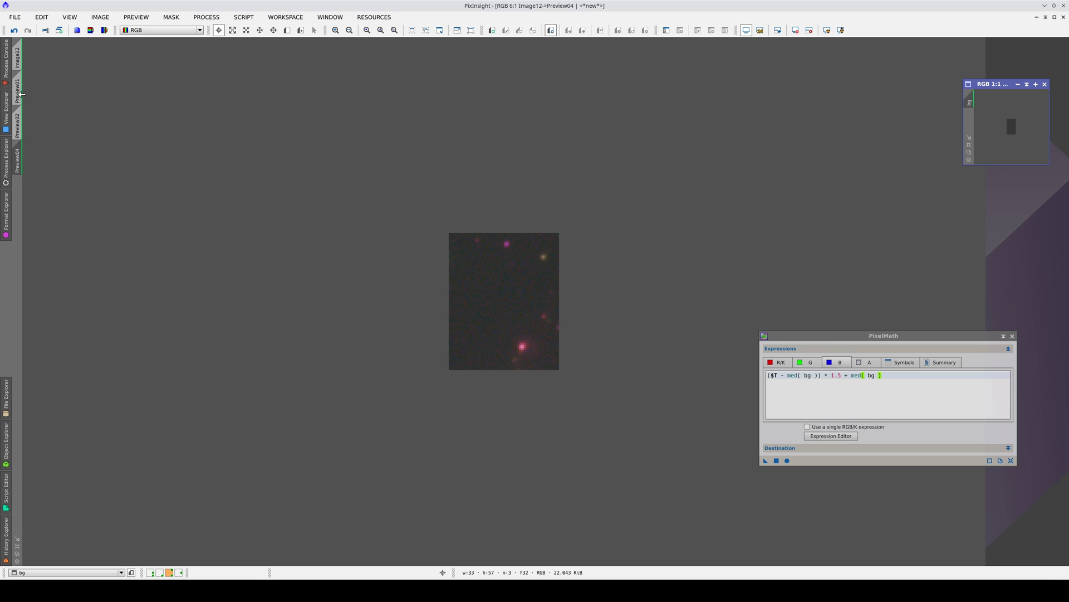
Apply the background-median expressions to Preview01 and undo/redo to compare before and after.
{"action": "left_click", "coordinate": [18, 91]}
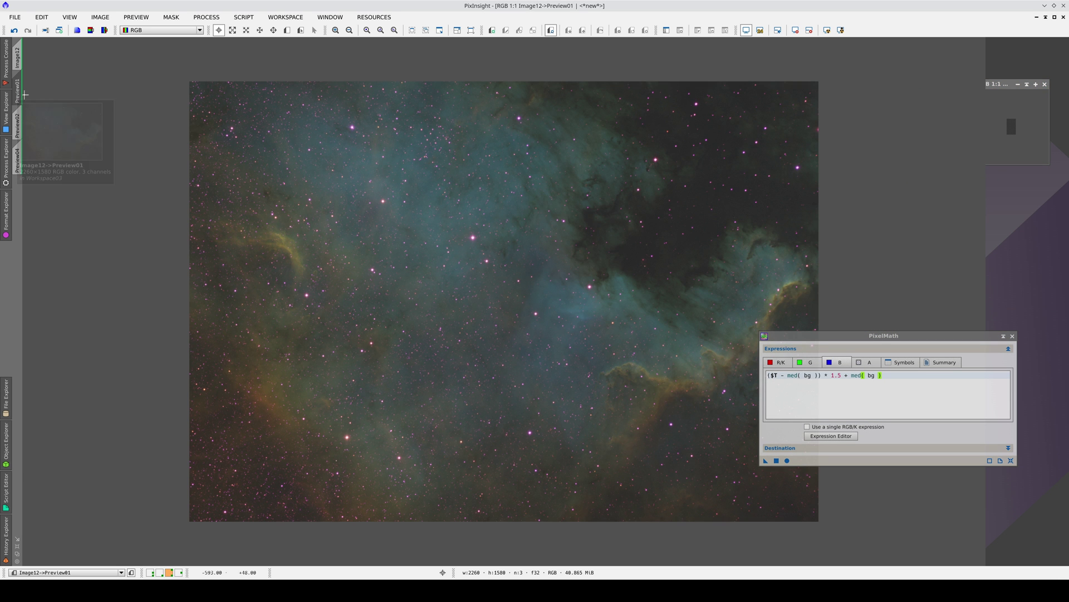
{"action": "left_click", "coordinate": [776, 460]}
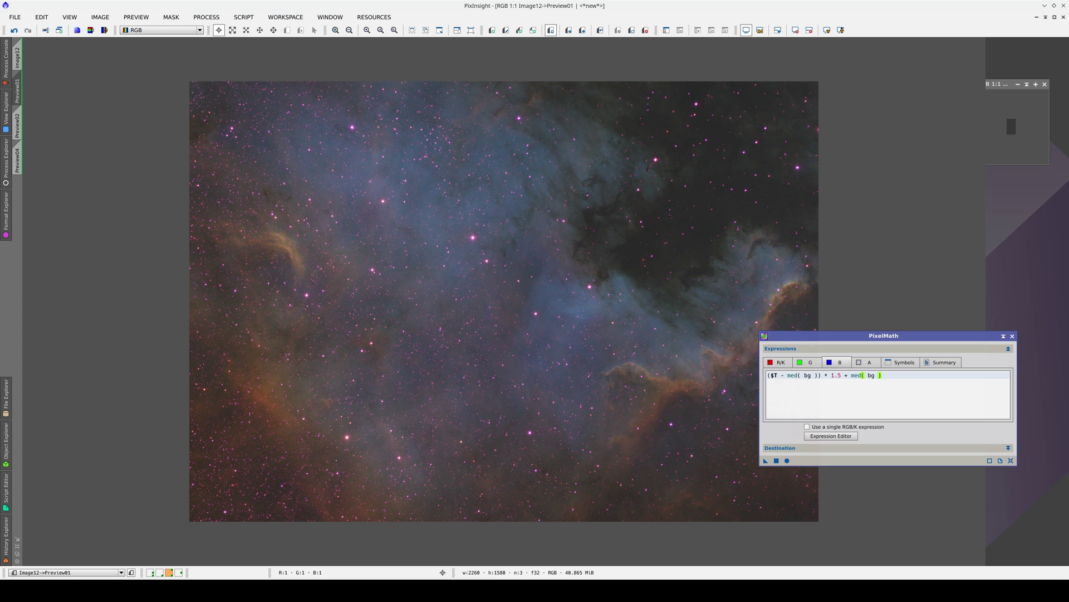
{"action": "left_click", "coordinate": [463, 318]}
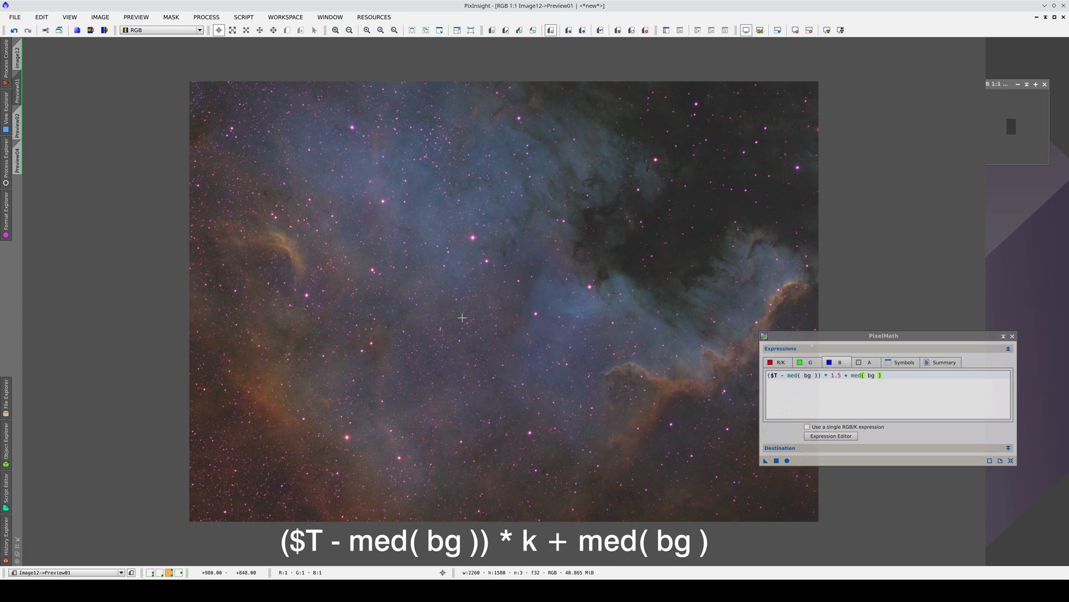
{"action": "key", "text": "ctrl+shift+z"}
{"action": "key", "text": "ctrl+shift+z"}
{"action": "key", "text": "ctrl+shift+z"}
{"action": "key", "text": "ctrl+shift+z"}
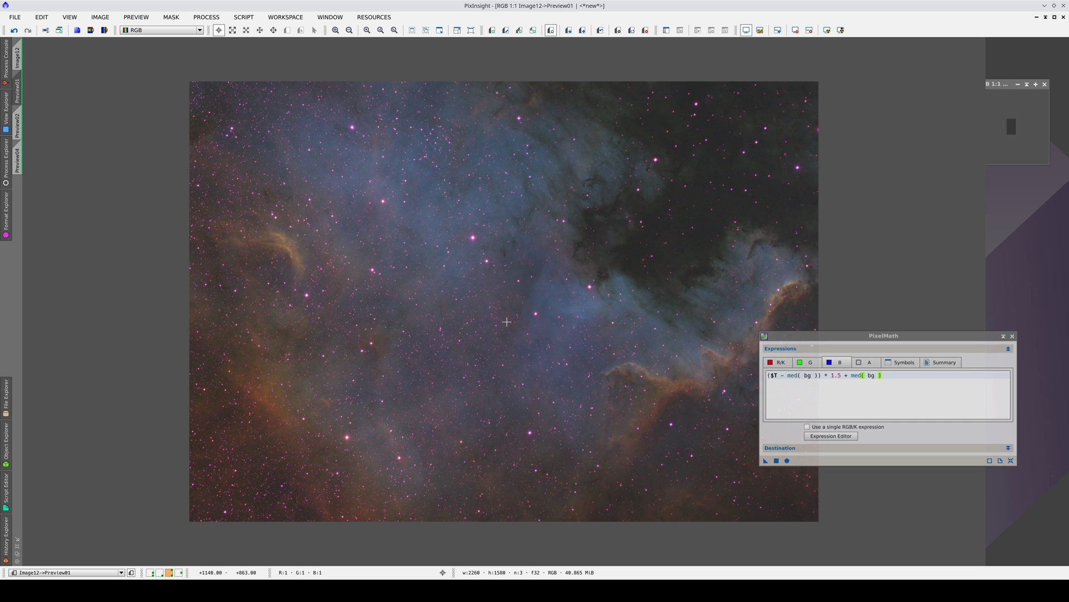
Replace the 1.5 multiplier in the R/K expression with the variable k.
{"action": "left_click_drag", "start_coordinate": [842, 375], "coordinate": [833, 375]}
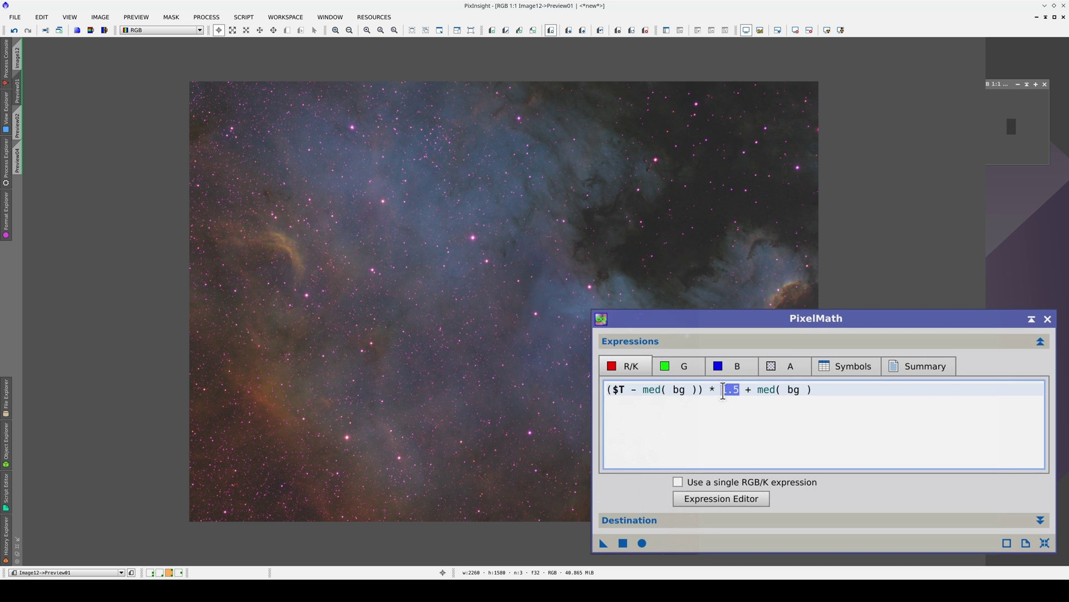
{"action": "left_click", "coordinate": [733, 365]}
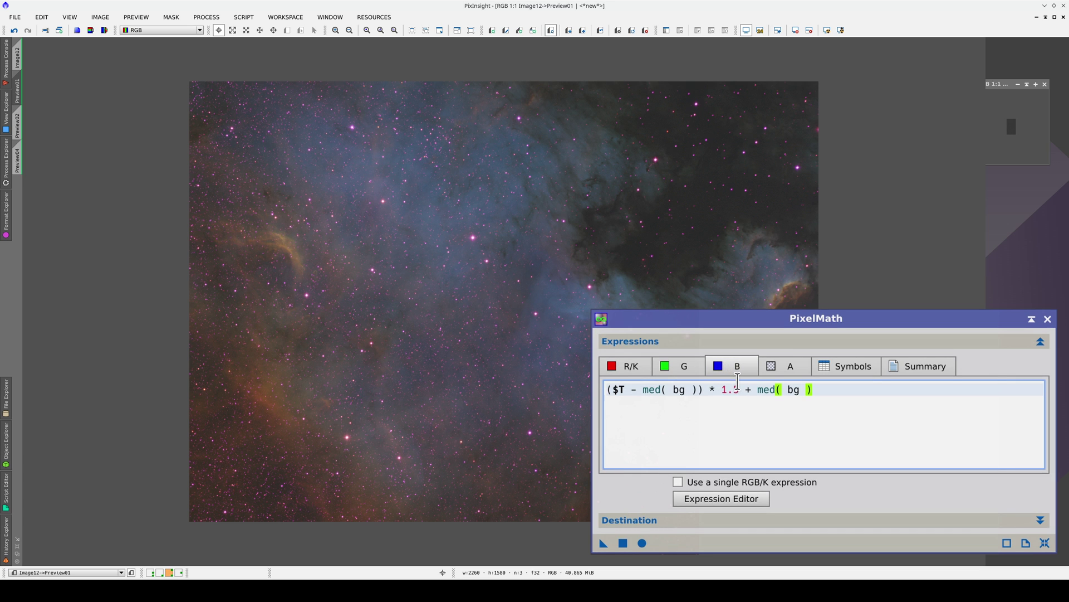
{"action": "left_click_drag", "start_coordinate": [740, 389], "coordinate": [721, 390]}
{"action": "left_click", "coordinate": [631, 365]}
{"action": "left_click_drag", "start_coordinate": [722, 389], "coordinate": [735, 388]}
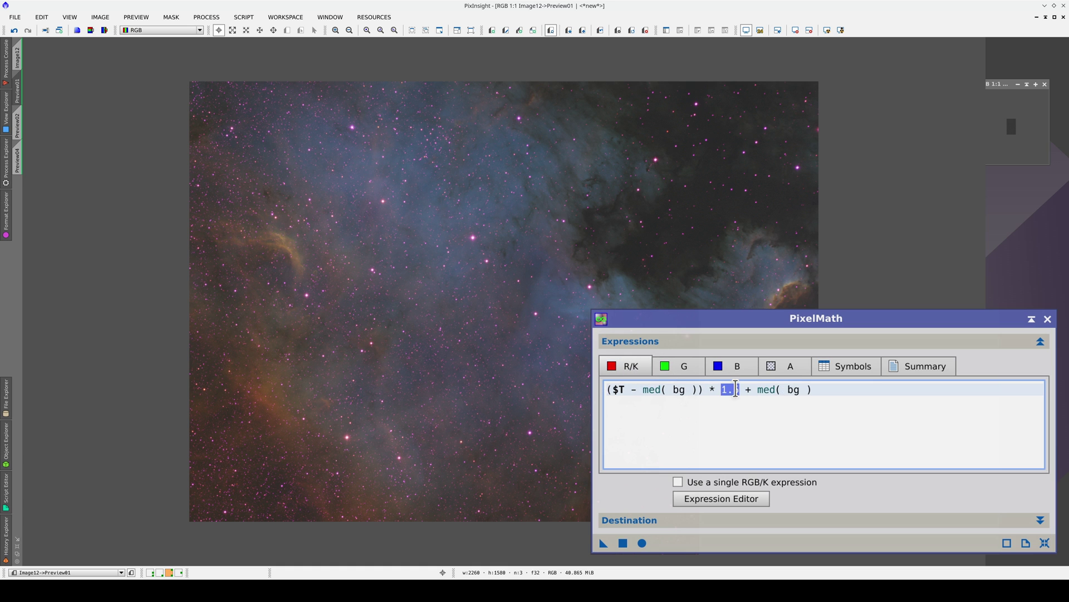
{"action": "type", "text": "k"}
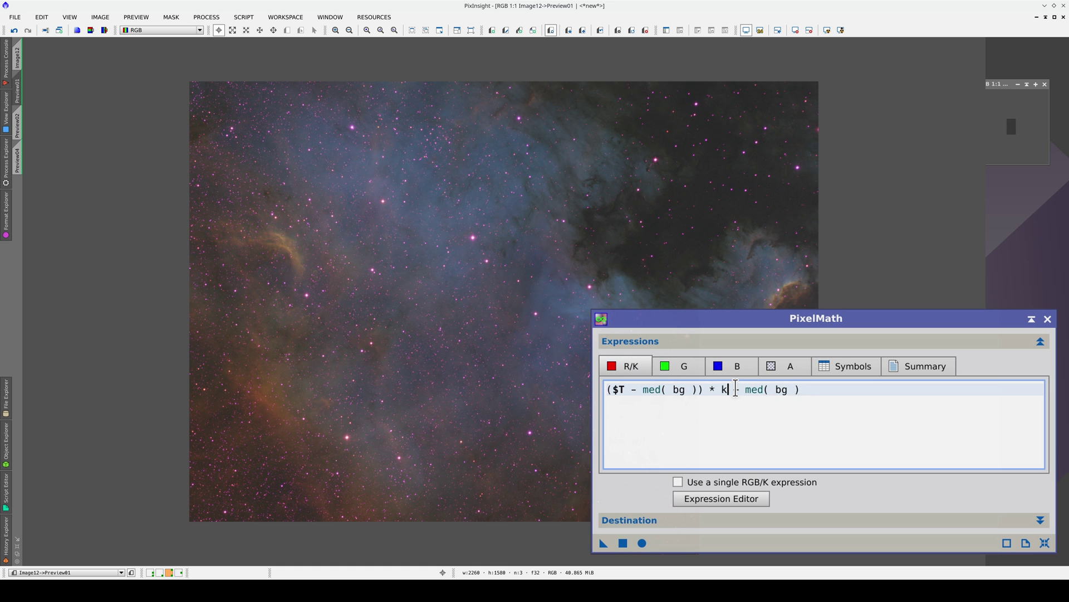
Define the symbol k = 1.5, then change it to 2 and apply globally.
{"action": "left_click", "coordinate": [851, 369]}
{"action": "type", "text": "k"}
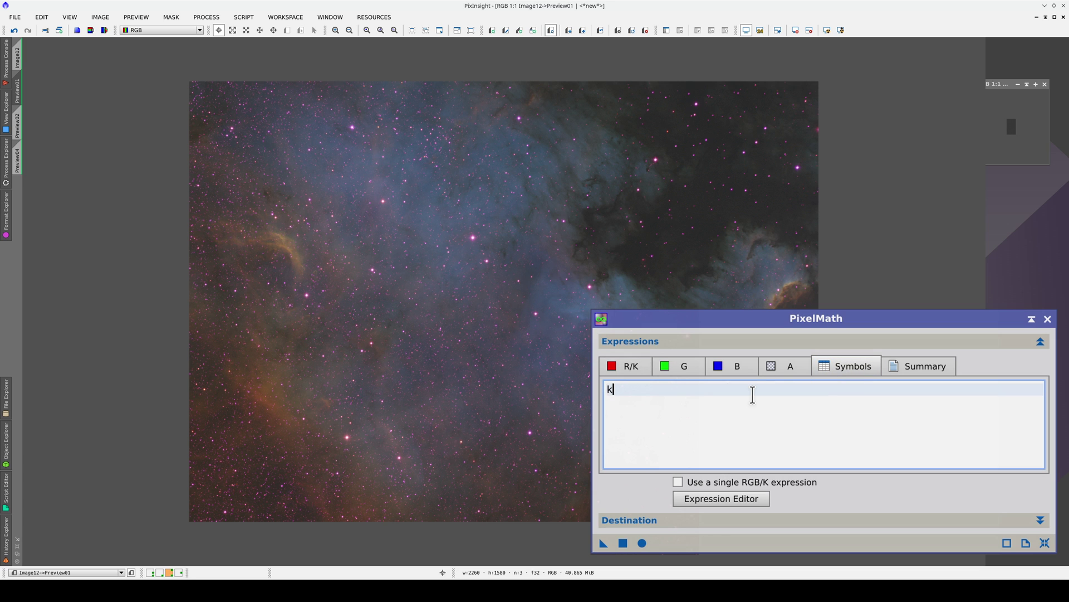
{"action": "type", "text": " = 1.5"}
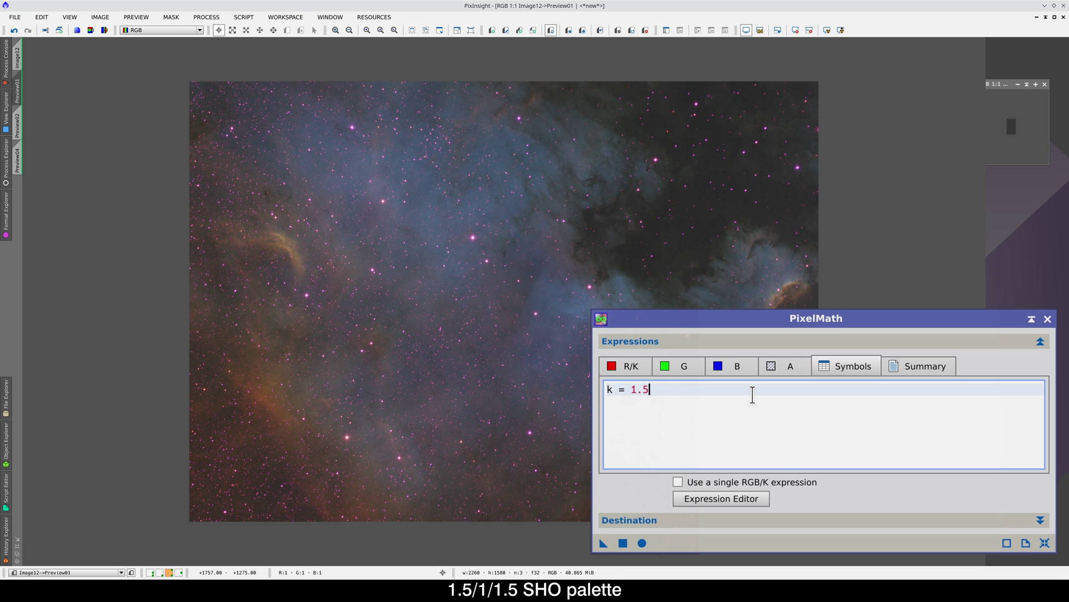
{"action": "left_click_drag", "start_coordinate": [651, 390], "coordinate": [633, 390]}
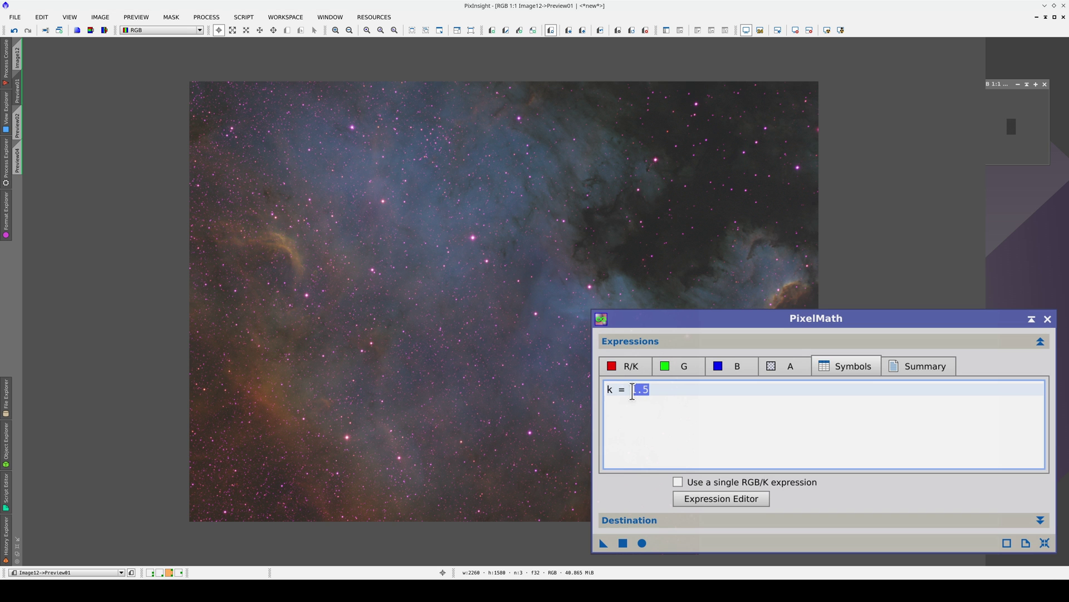
{"action": "type", "text": "2"}
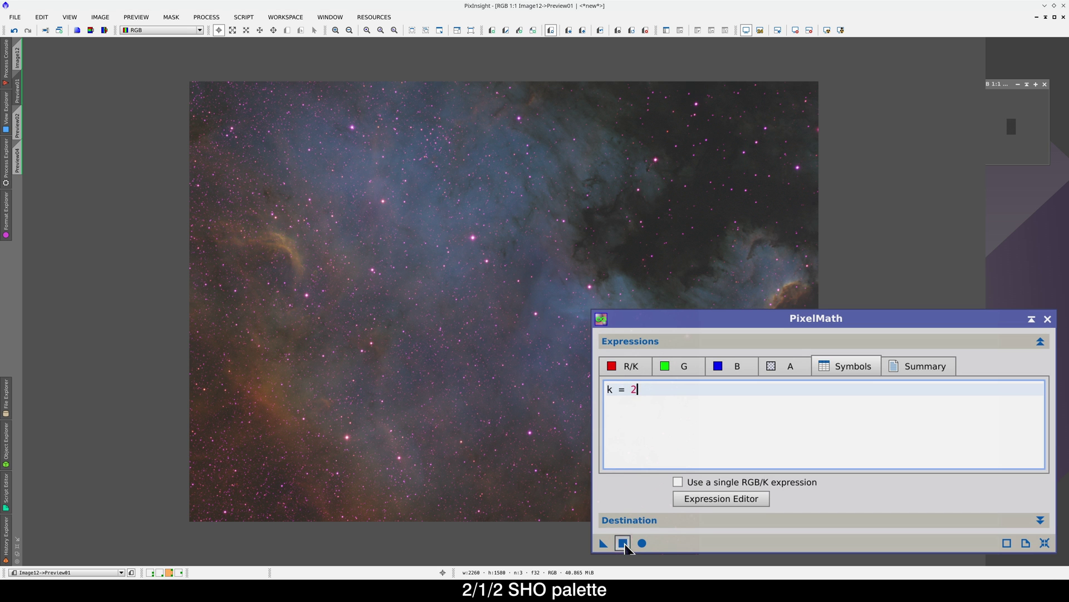
{"action": "left_click", "coordinate": [624, 543]}
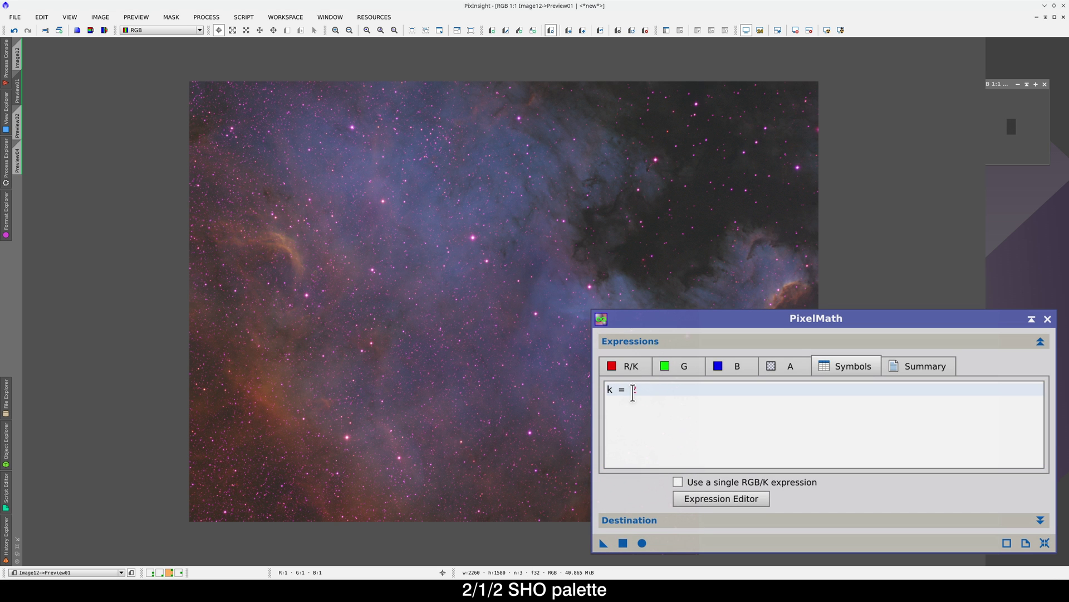
Try k = 1.2, then settle on k = 1, applying globally each time.
{"action": "double_click", "coordinate": [634, 390]}
{"action": "type", "text": "1.2"}
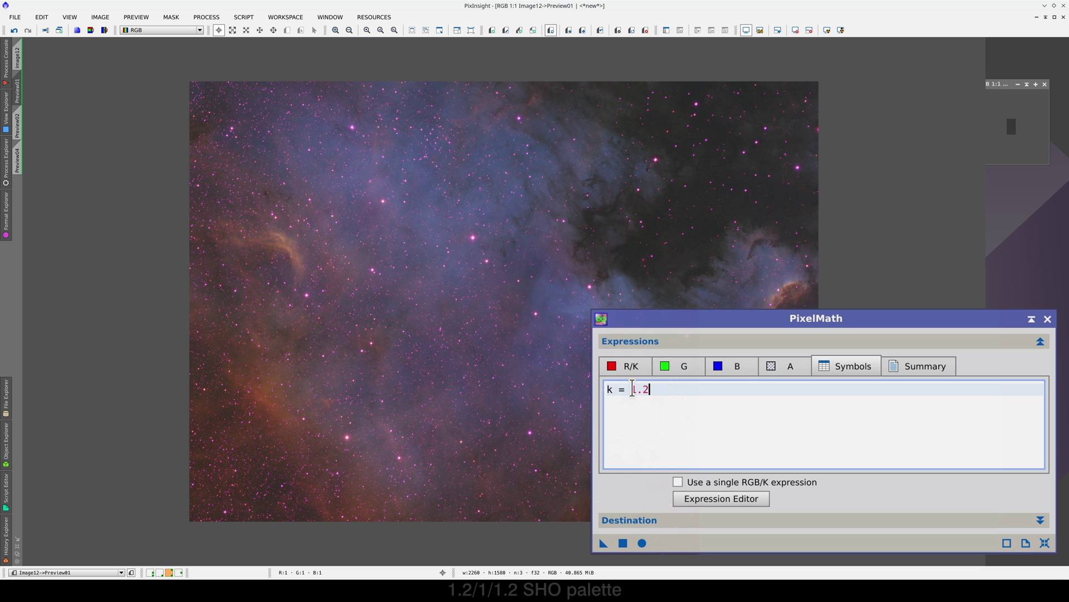
{"action": "left_click", "coordinate": [623, 543]}
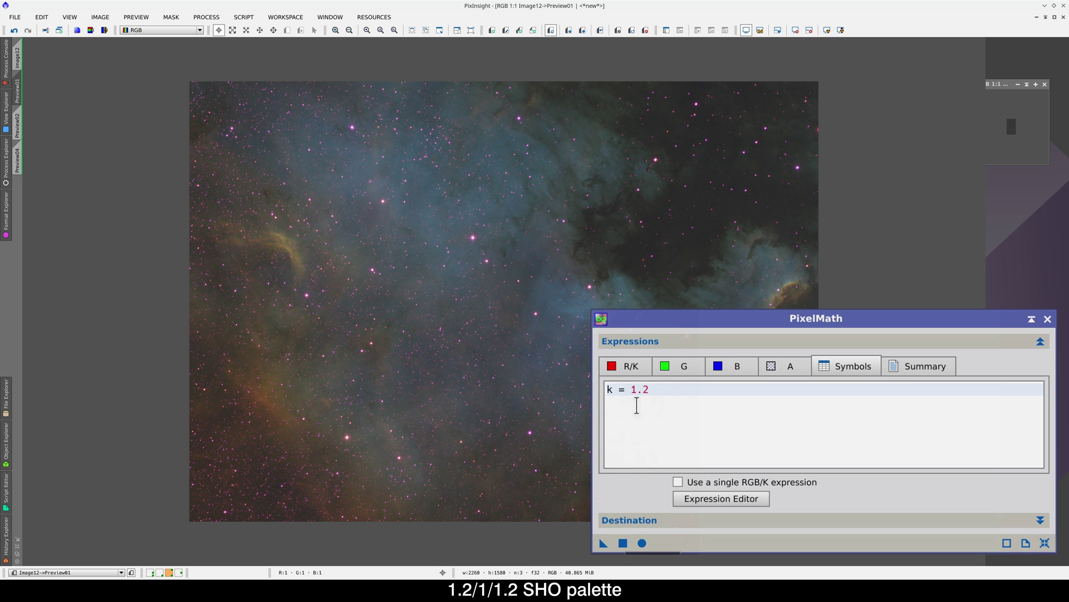
{"action": "mouse_move", "coordinate": [651, 390]}
{"action": "left_mouse_down"}
{"action": "mouse_move", "coordinate": [637, 390]}
{"action": "mouse_move", "coordinate": [646, 396]}
{"action": "left_mouse_up"}
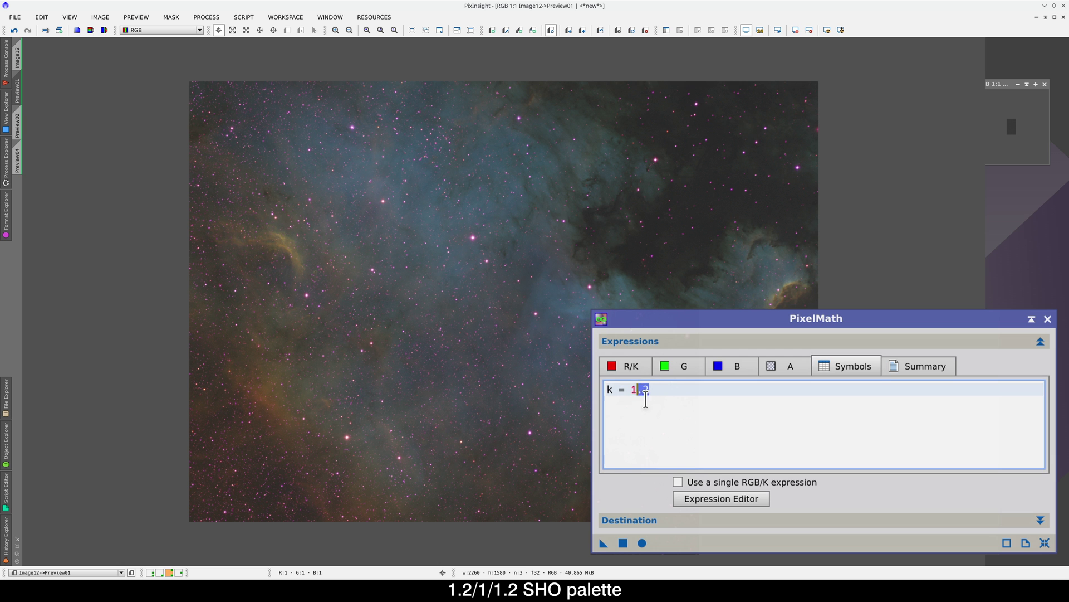
{"action": "key", "text": "BackSpace"}
{"action": "left_click", "coordinate": [624, 543]}
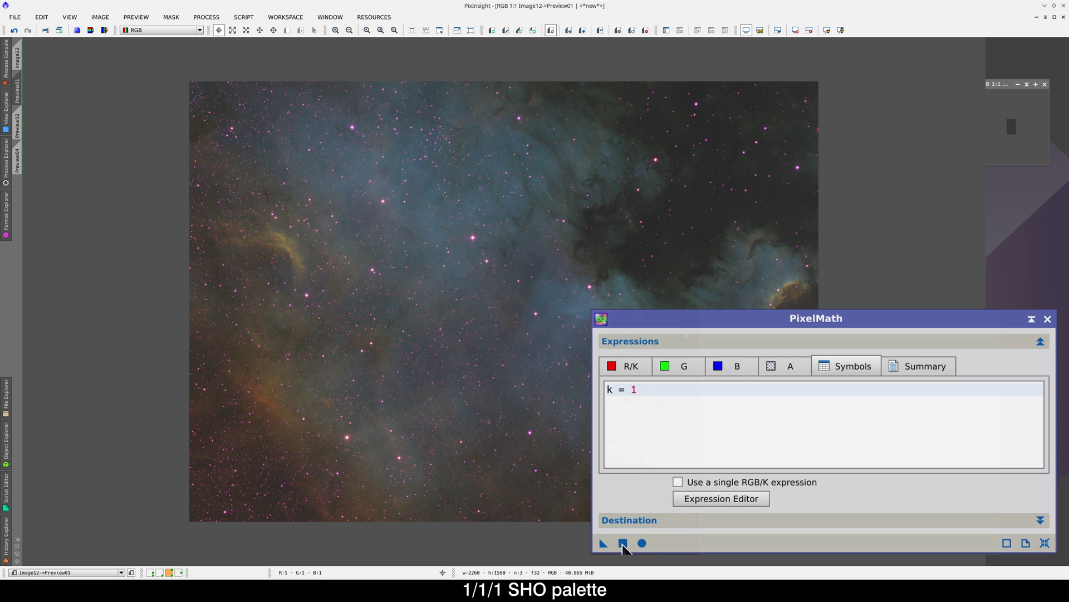